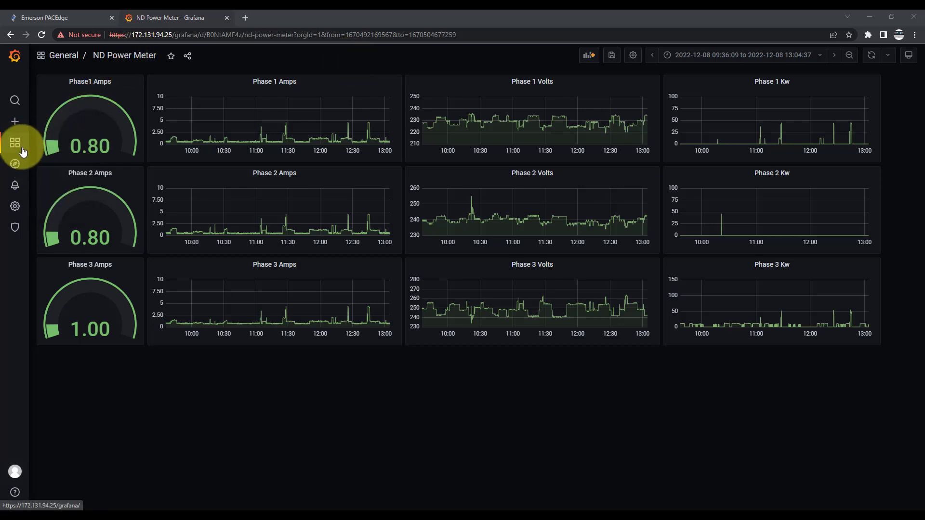
Step: Create a new dashboard from the dashboard management page and add an empty panel to it
mouse_move(22, 150)
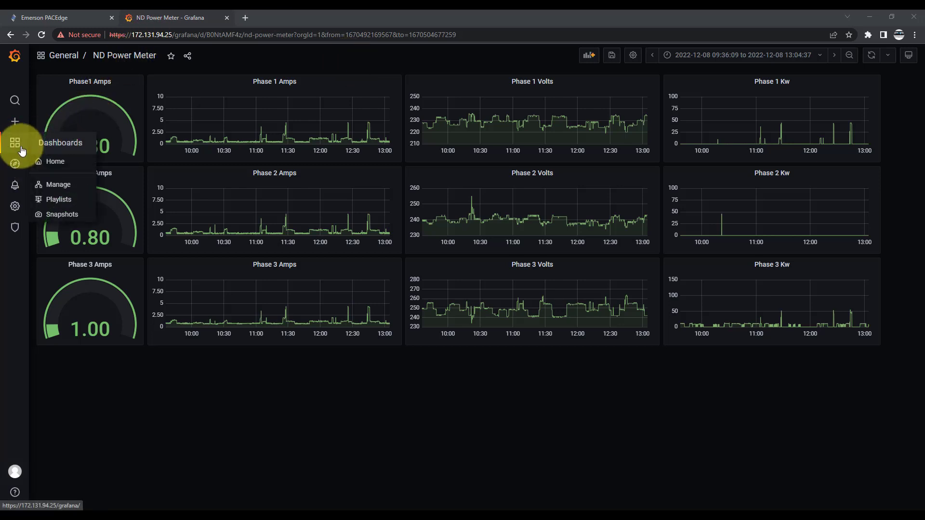
click(58, 183)
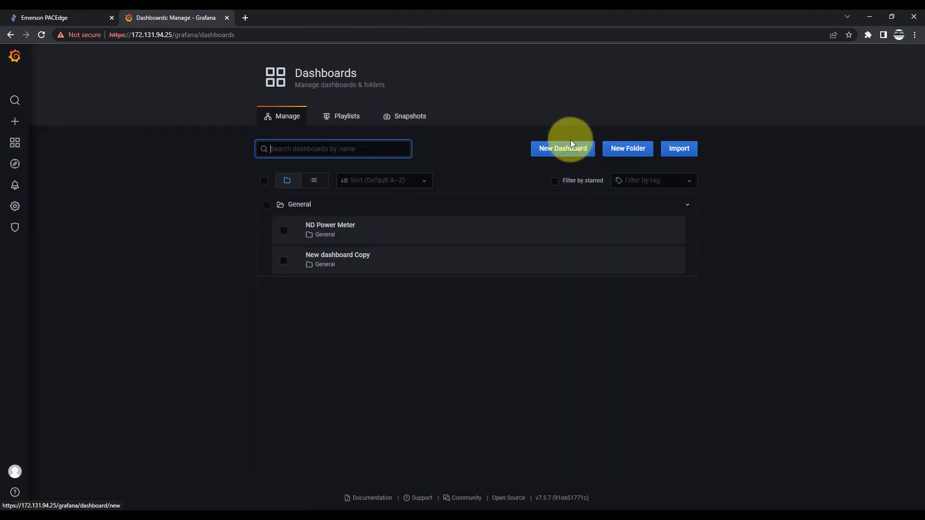
click(564, 150)
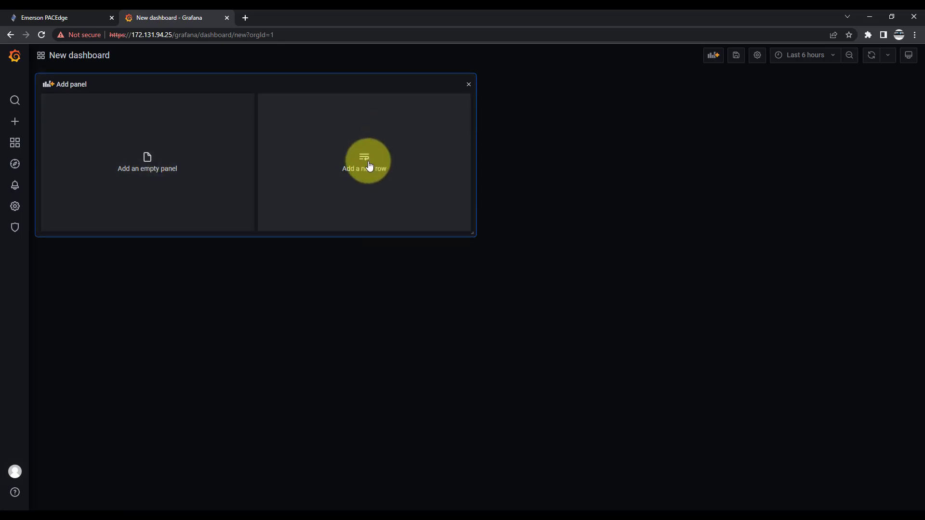
click(140, 163)
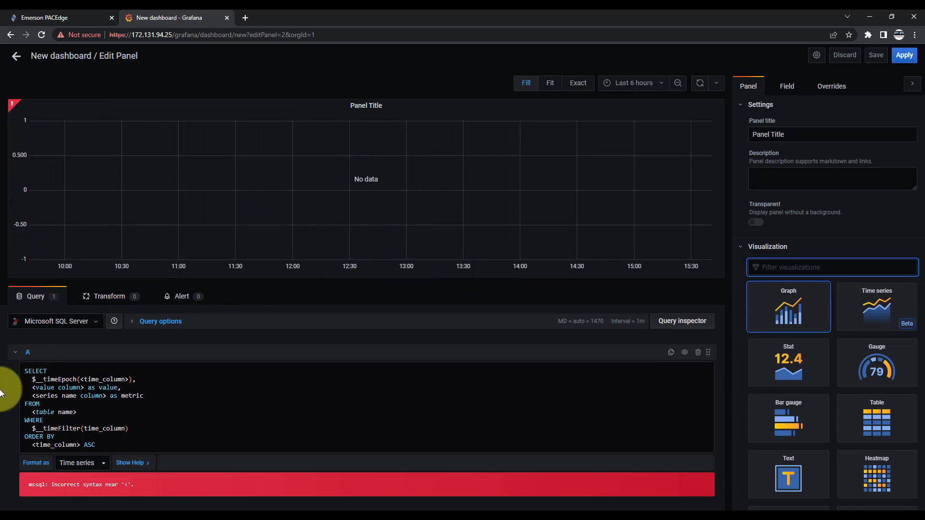
Step: Remove the value and series name columns, the table name placeholder and the WHERE time filter clause from query A
drag(32, 388, 174, 394)
key(BackSpace)
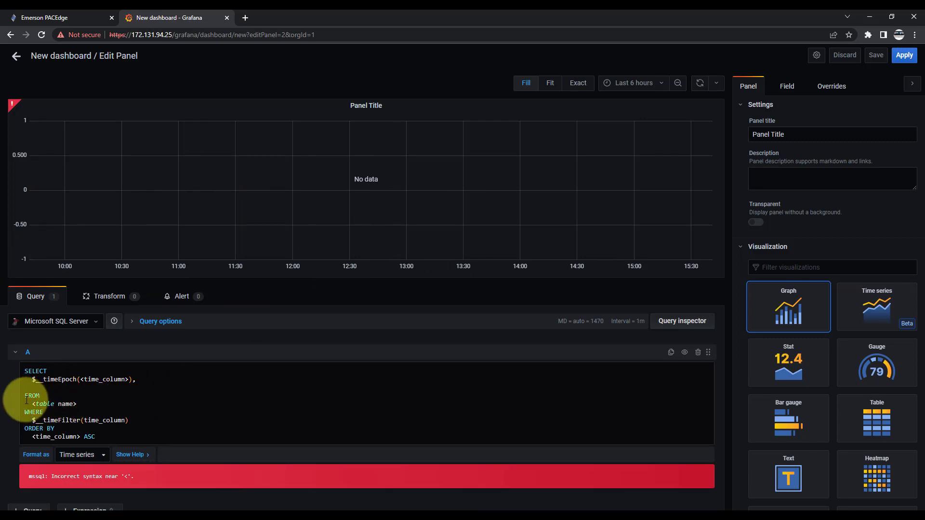
drag(31, 404, 135, 423)
key(BackSpace)
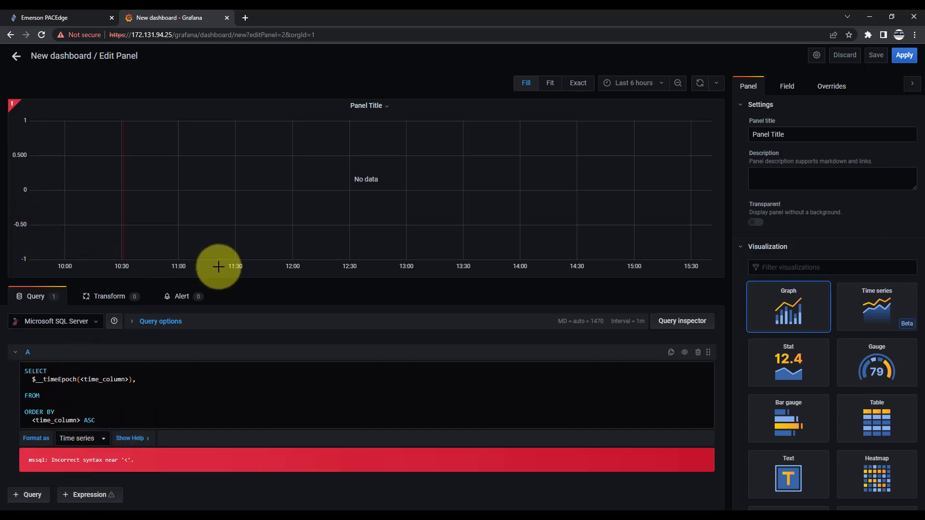
Step: In the SELECT clause, set the $__timeEpoch column to utctimecol and add phase1_amps as the value column
click(129, 379)
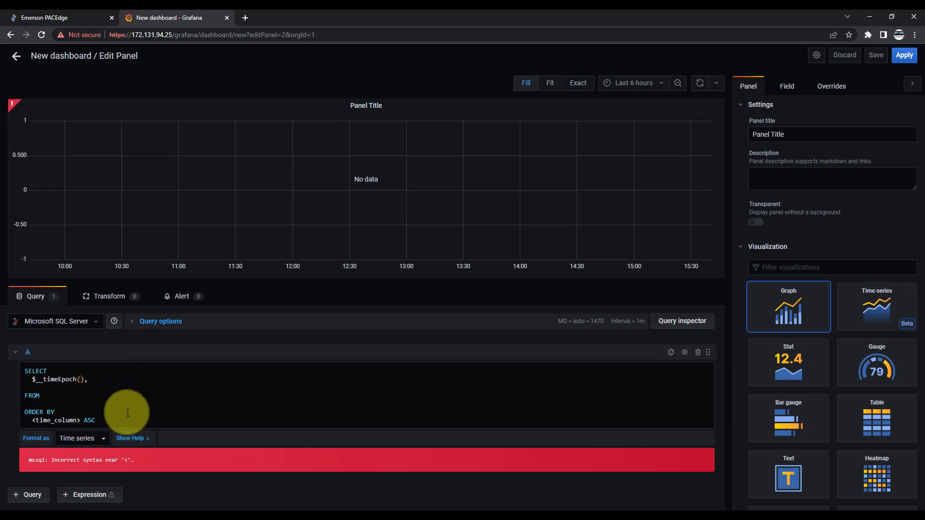
text(utctimecol)
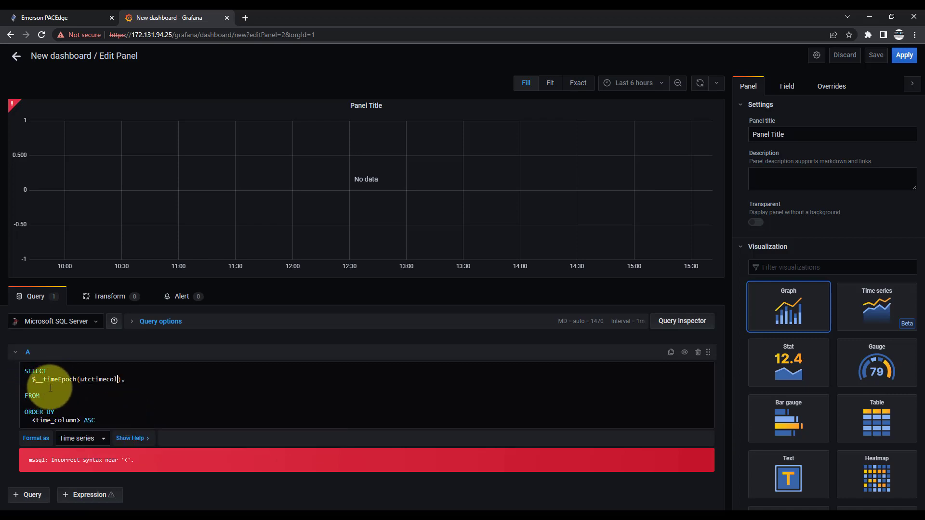
click(84, 387)
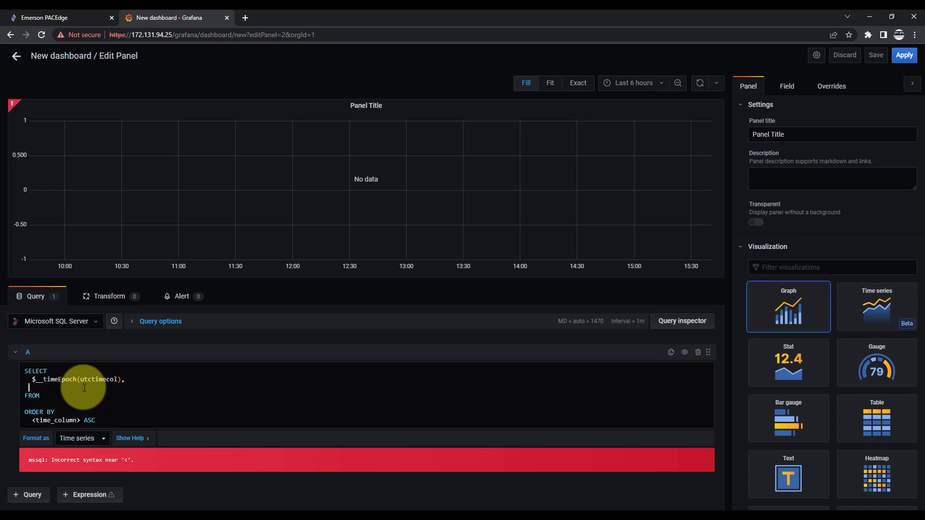
text(phase1_amps)
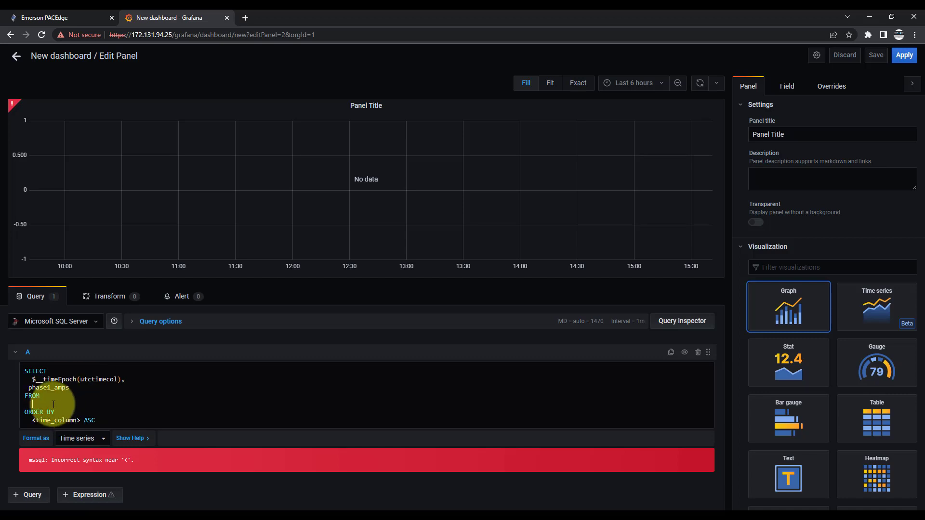
Step: Set the query's FROM table to NDMeter
text(ndmete)
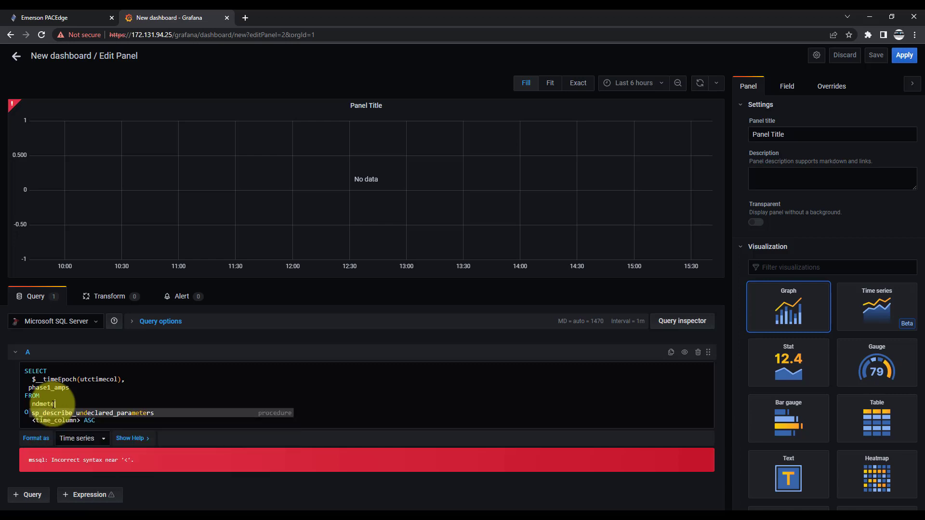
text(r)
click(186, 394)
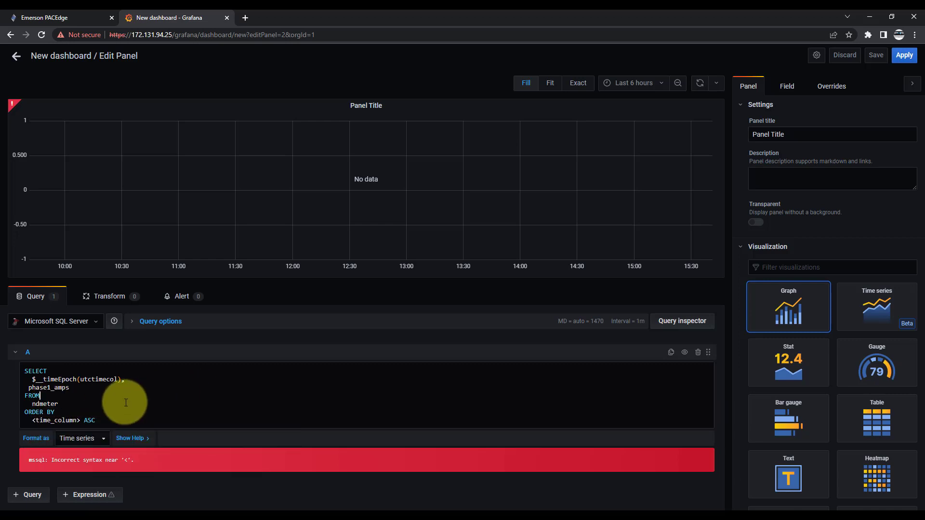
Step: Replace the ORDER BY placeholder with utctimecol without angle brackets, keeping ASC, and run the query
drag(36, 420, 76, 420)
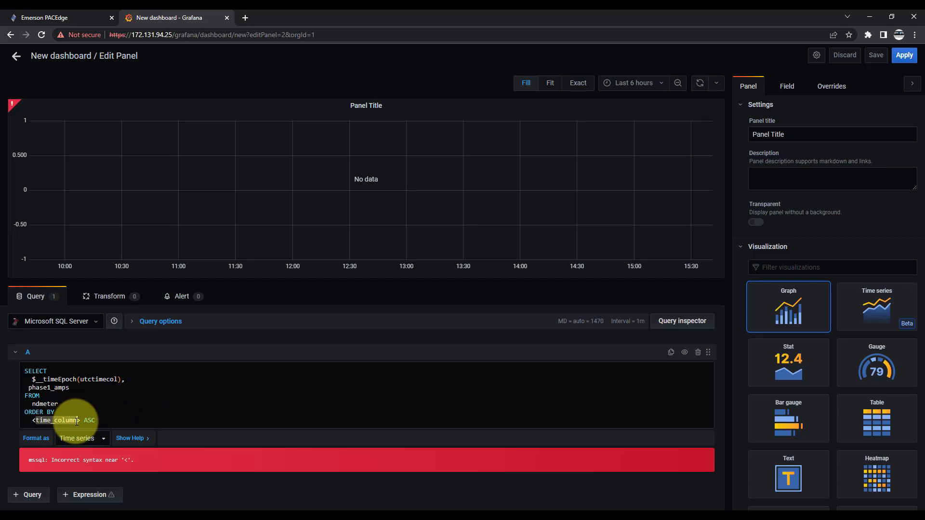
text(utctimecol)
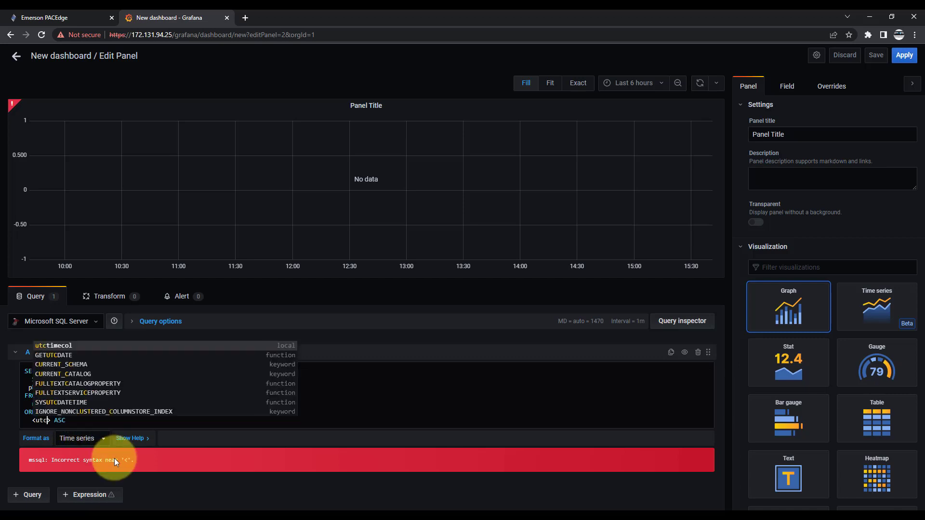
key(BackSpace)
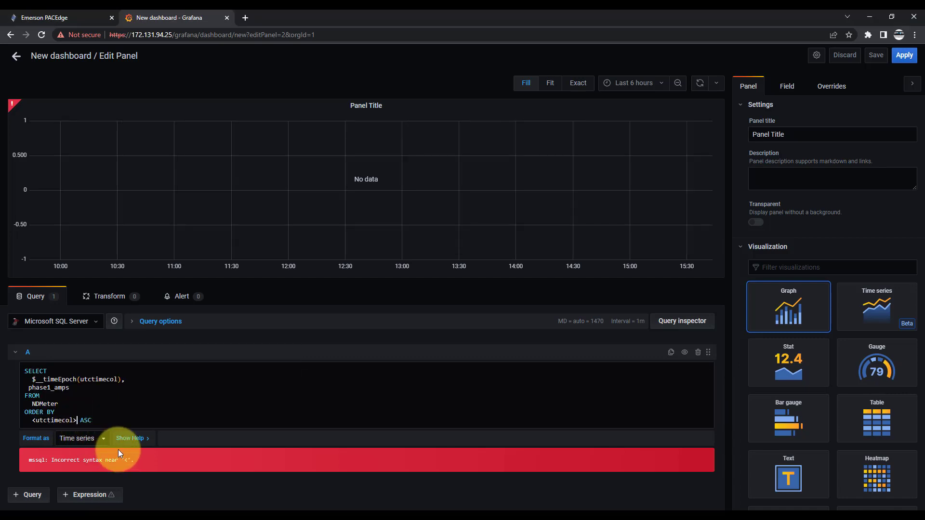
click(36, 420)
key(BackSpace)
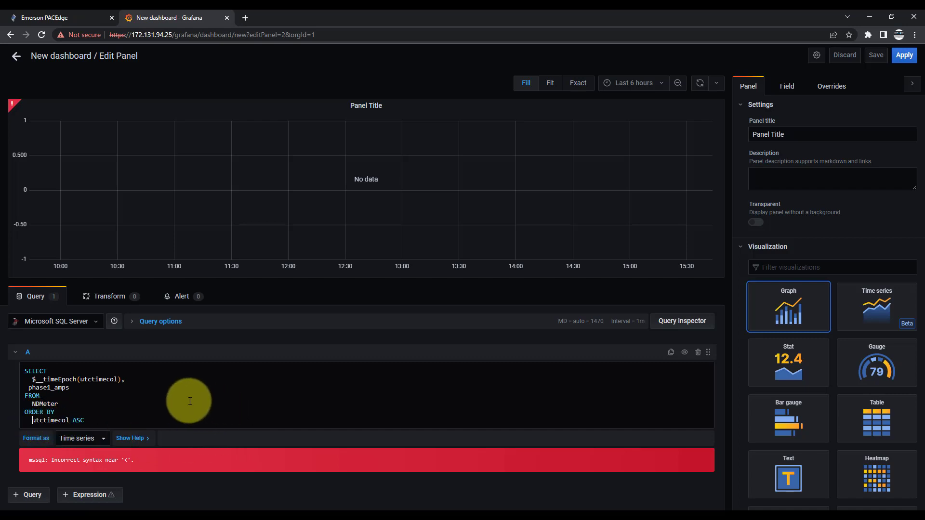
click(103, 410)
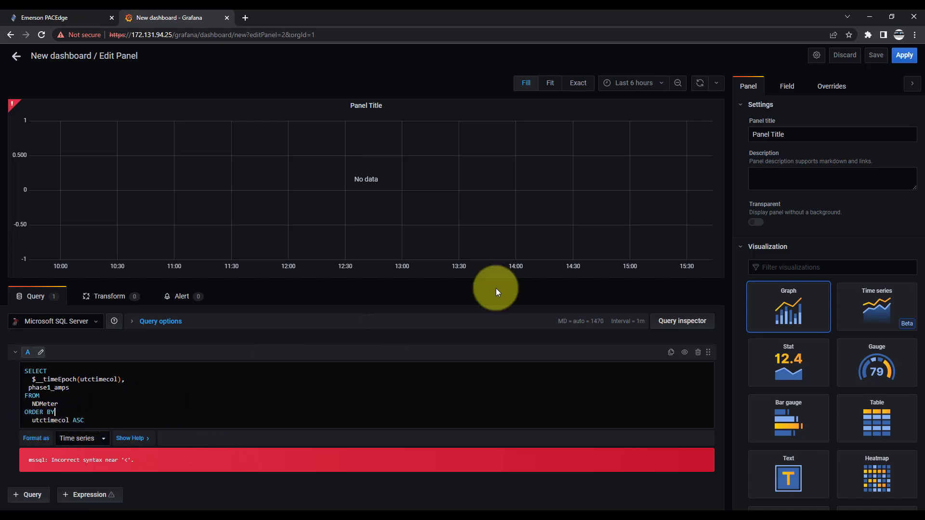
click(217, 35)
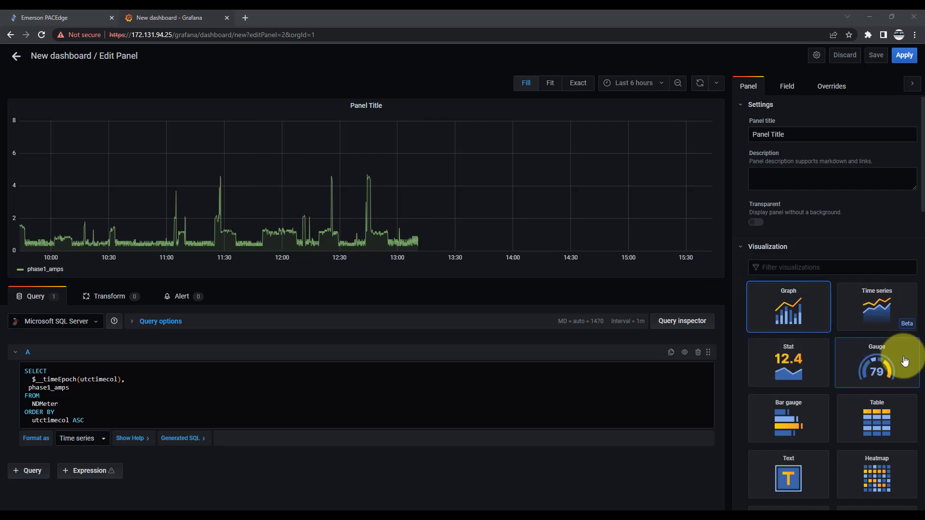
Step: Look through the available visualization types, then title the panel "Phase 1 Amps"
scroll(878, 357, down, 1)
scroll(880, 361, down, 2)
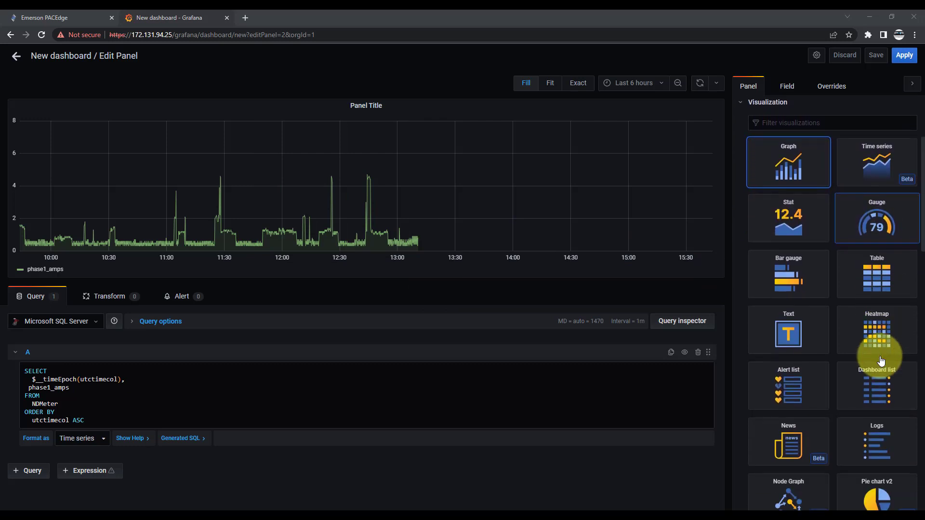
scroll(881, 360, down, 3)
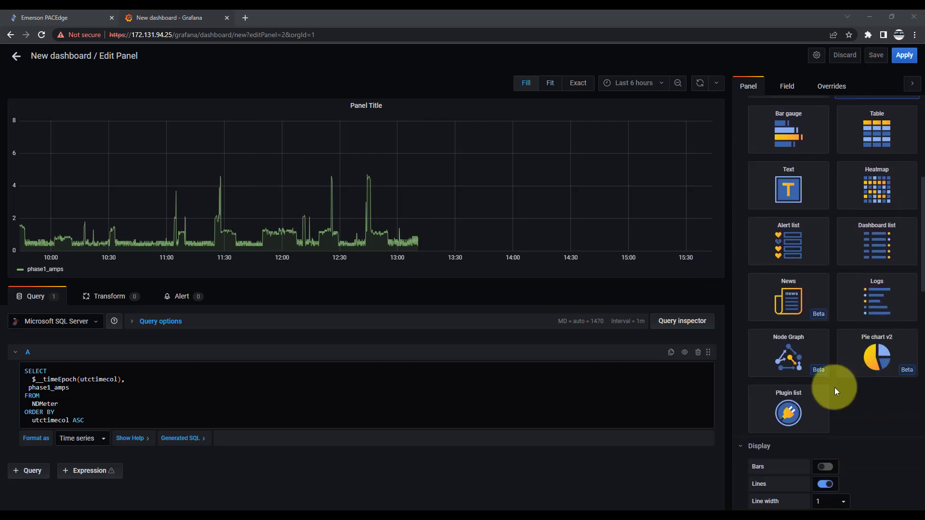
scroll(870, 402, up, 6)
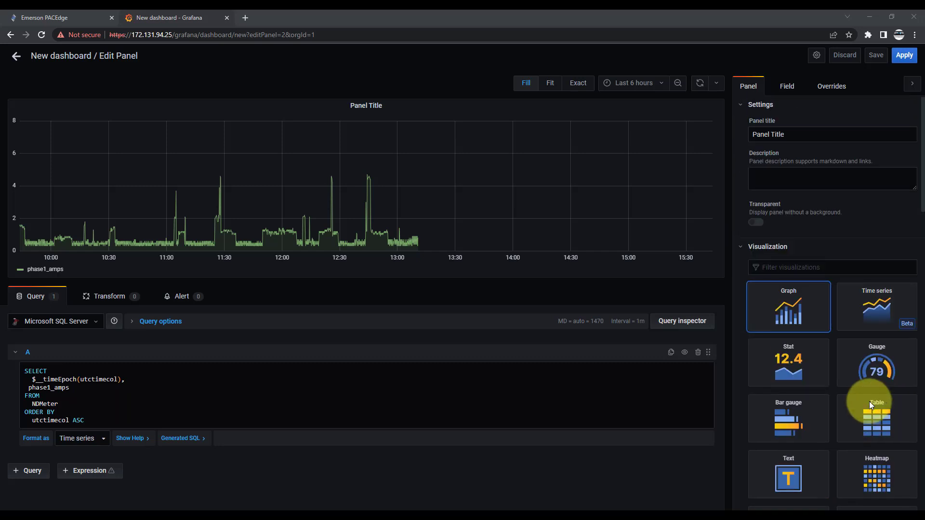
triple_click(794, 138)
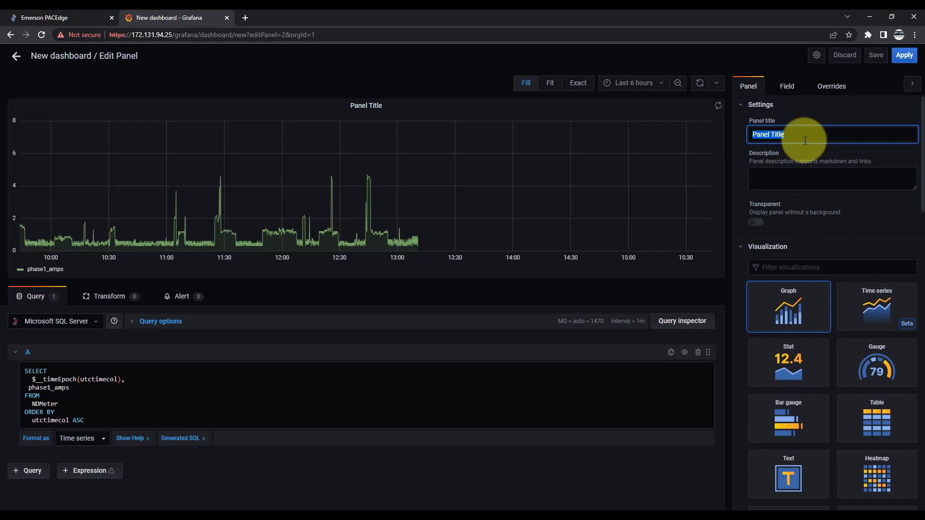
text(Phase1 Amps)
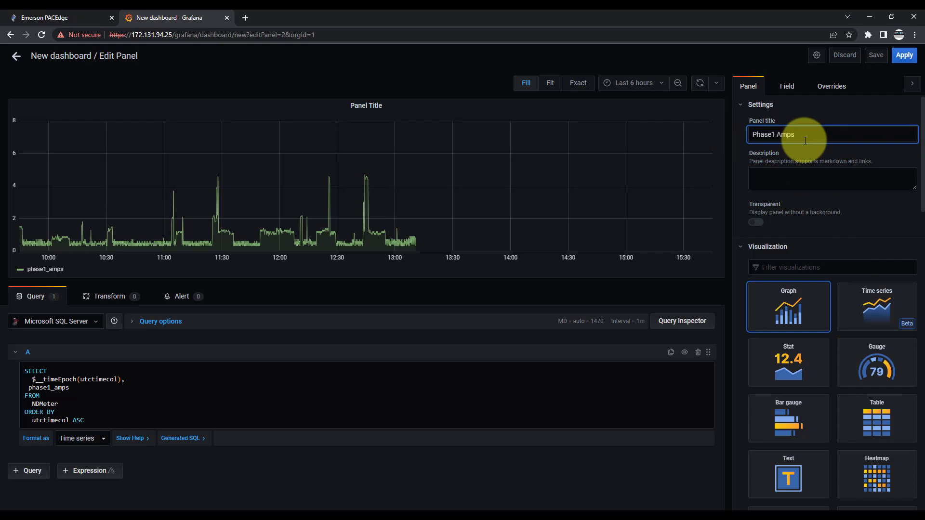
click(771, 133)
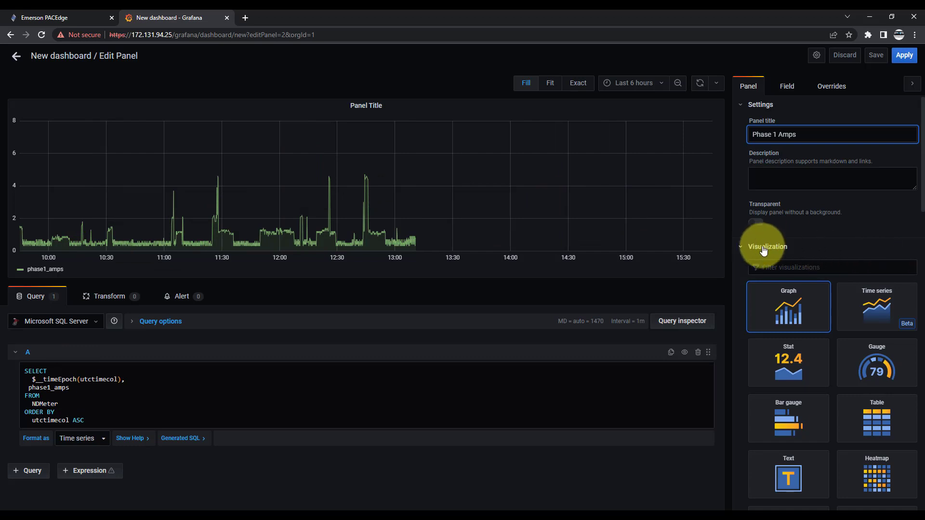
Step: Turn off the graph's legend and apply the panel changes to the dashboard
click(739, 249)
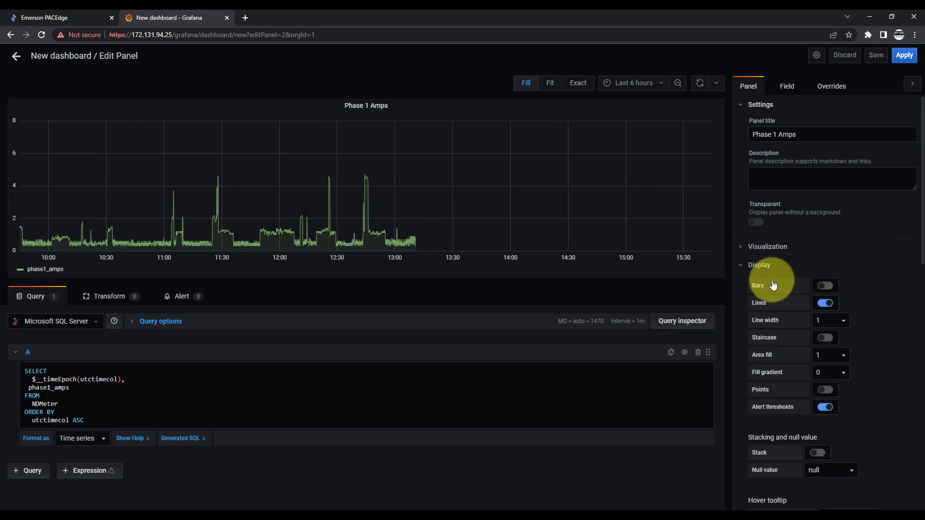
scroll(771, 278, down, 1)
scroll(771, 280, down, 5)
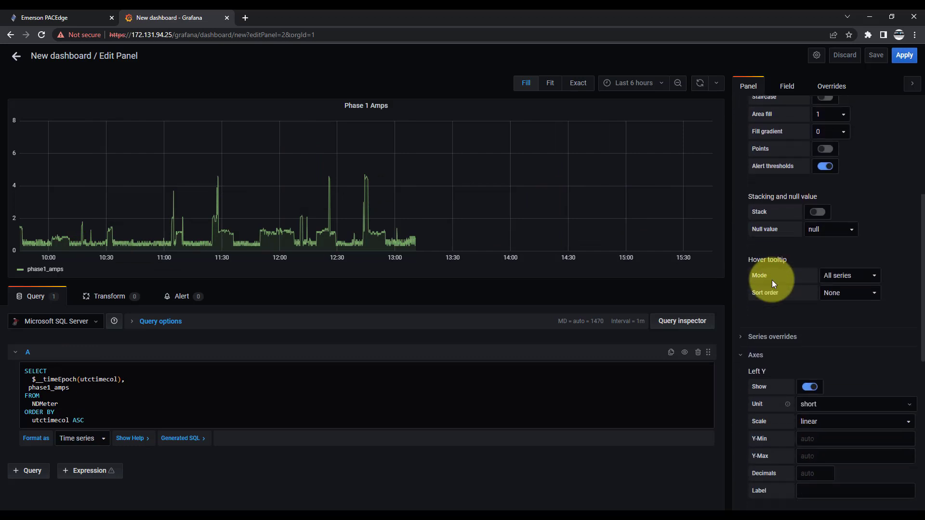
scroll(771, 279, down, 6)
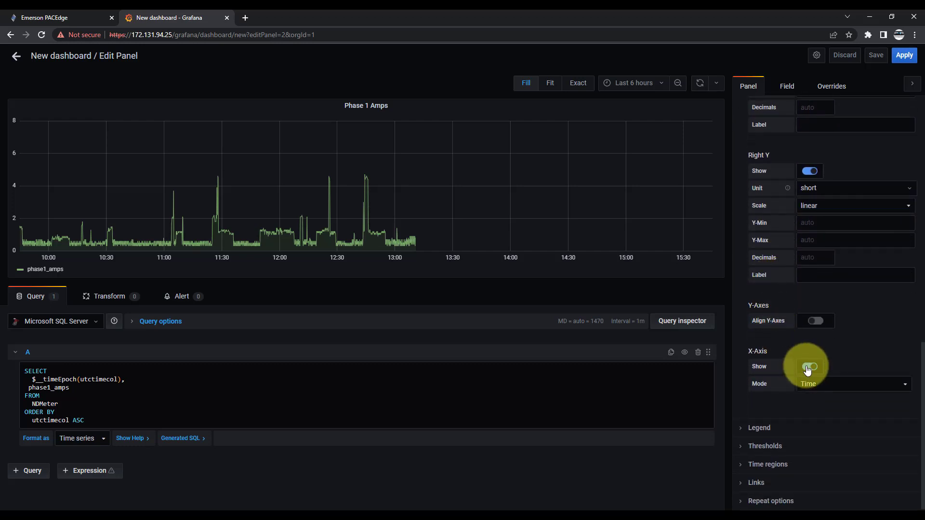
click(749, 428)
click(825, 464)
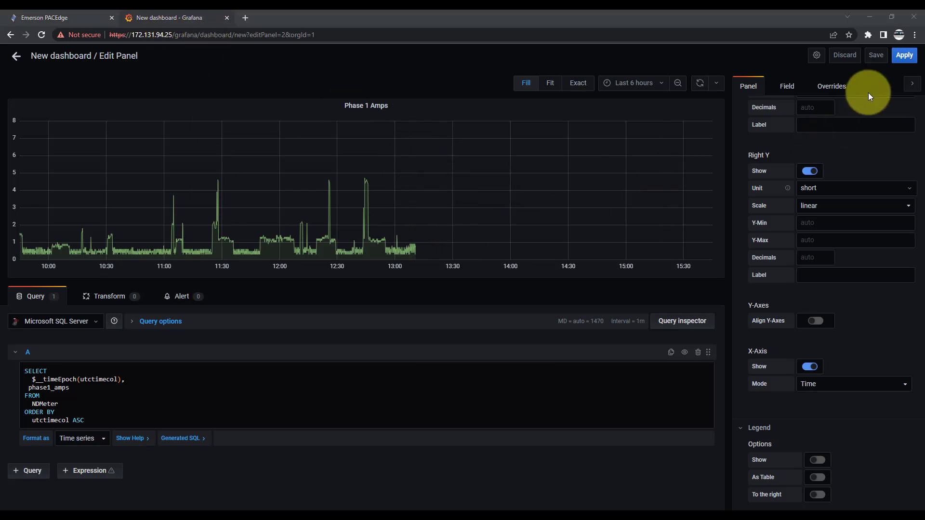
click(903, 65)
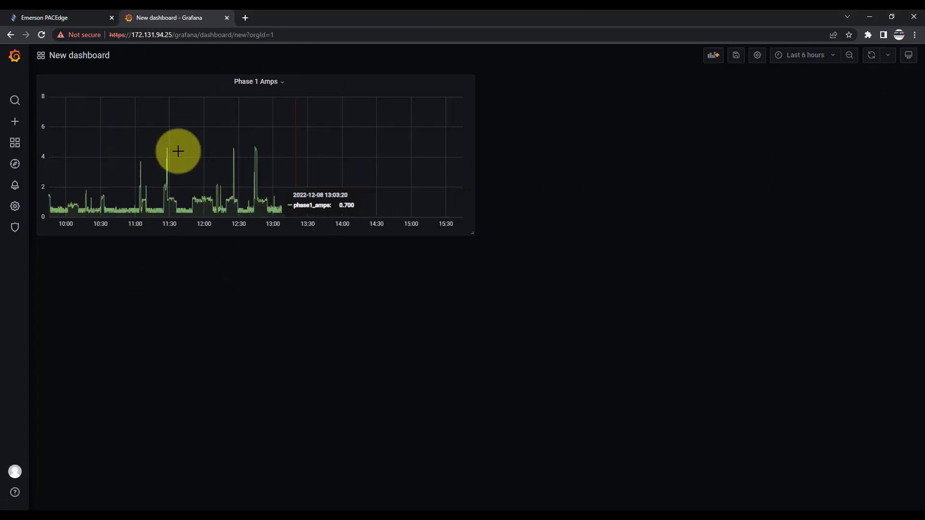
Step: Enlarge the Phase 1 Amps panel to about 60 percent of the dashboard's width and slightly more height
mouse_move(141, 81)
mouse_down()
mouse_move(320, 209)
mouse_move(526, 225)
mouse_move(269, 256)
mouse_move(169, 121)
mouse_move(133, 91)
mouse_up()
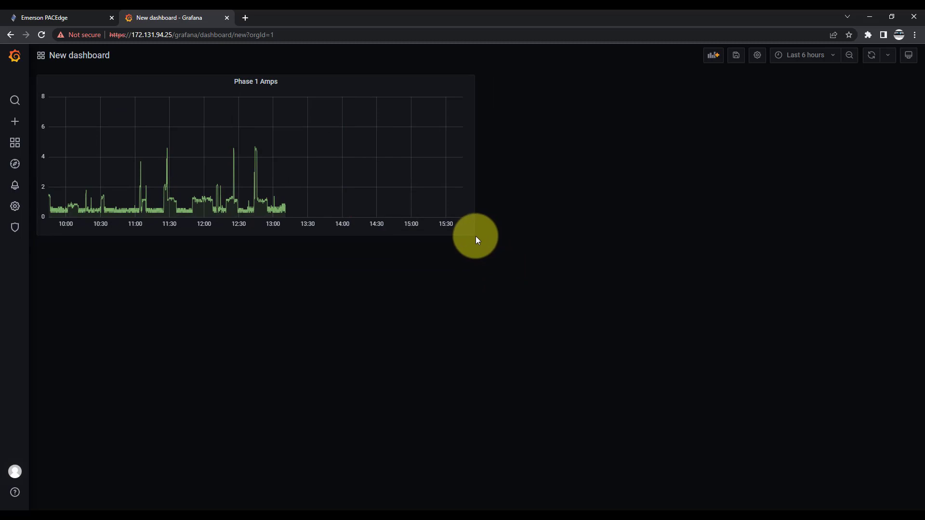
drag(470, 227, 583, 247)
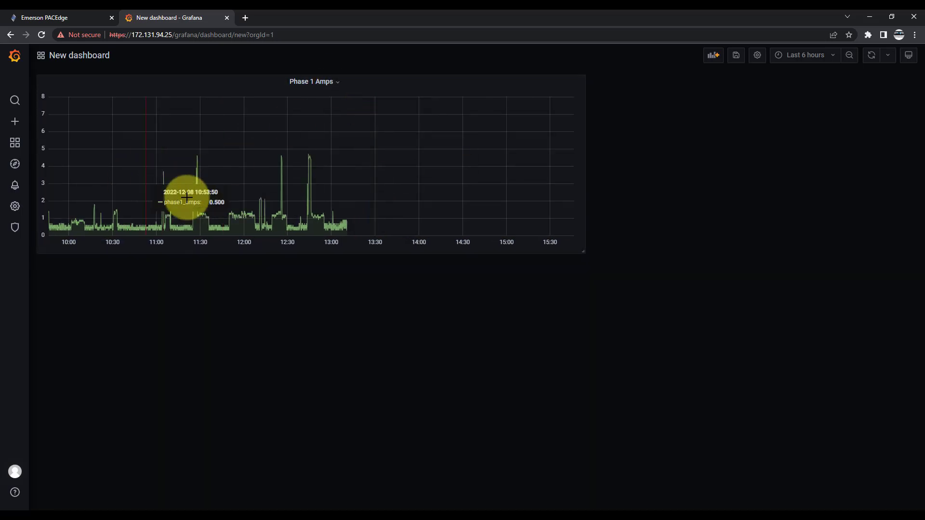
Step: Reopen the Phase 1 Amps panel for editing and review its display, axis and legend settings
click(338, 86)
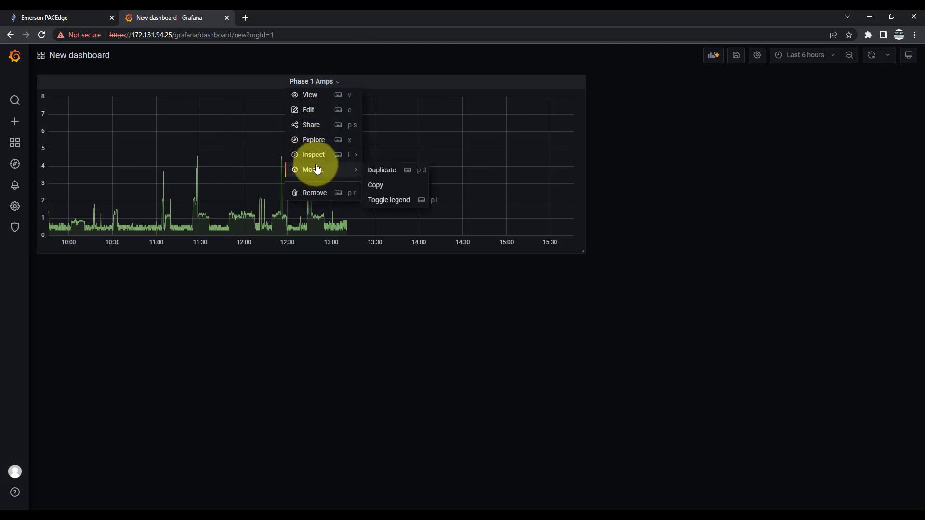
click(311, 112)
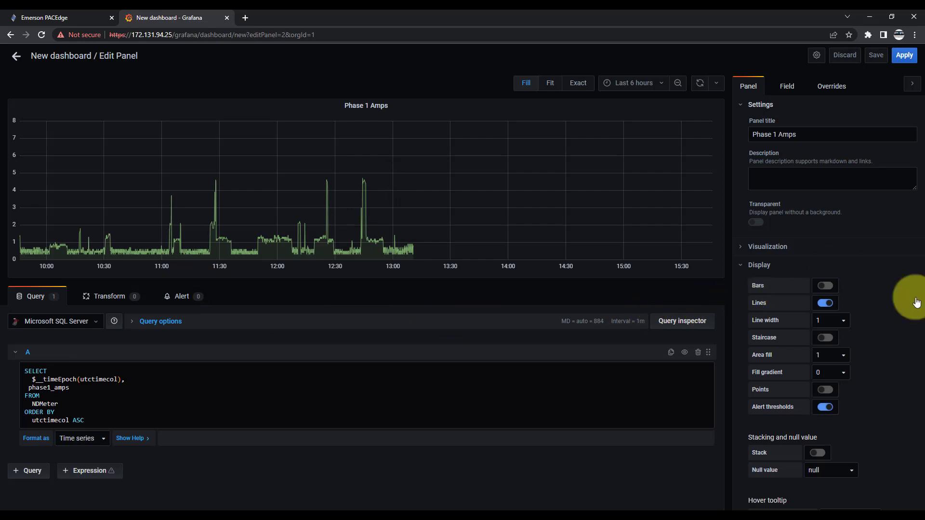
scroll(781, 277, down, 10)
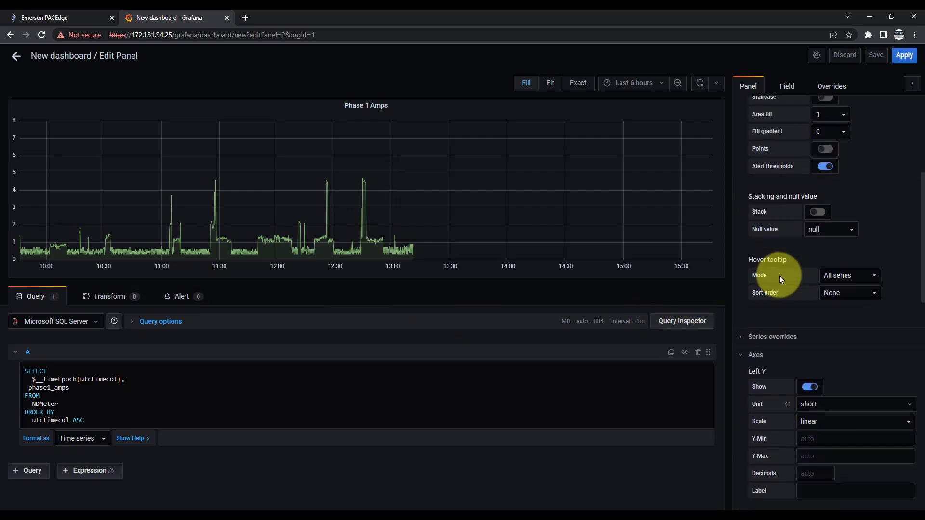
scroll(779, 278, down, 3)
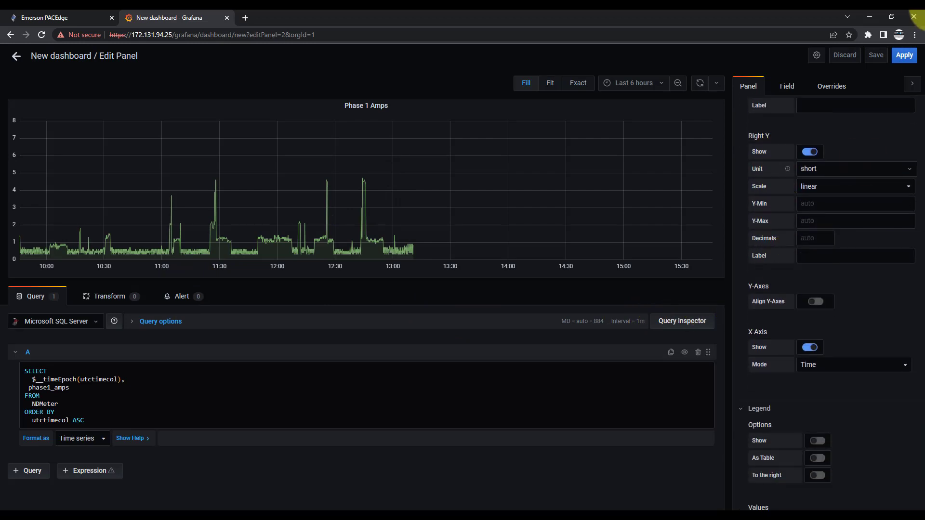
Step: Return to the dashboard with the panel settings applied and duplicate the Phase 1 Amps panel
click(904, 55)
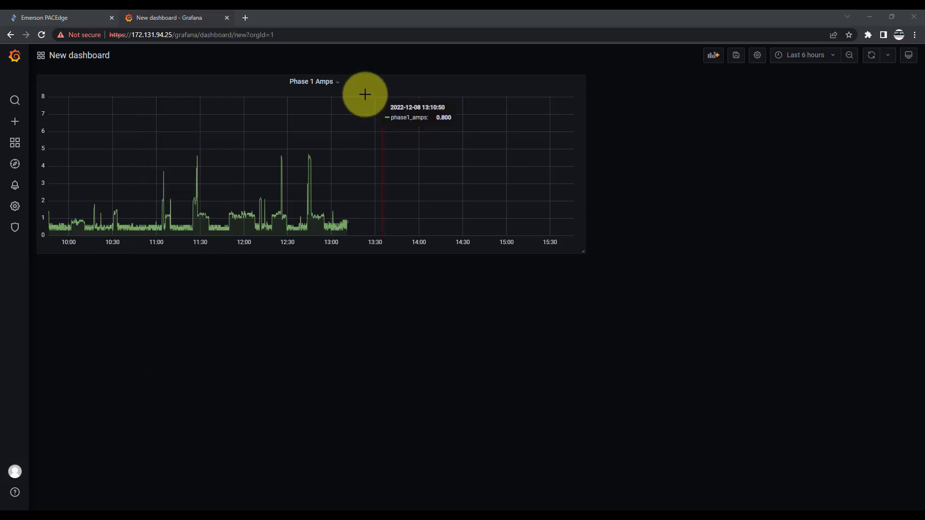
click(338, 84)
mouse_move(331, 169)
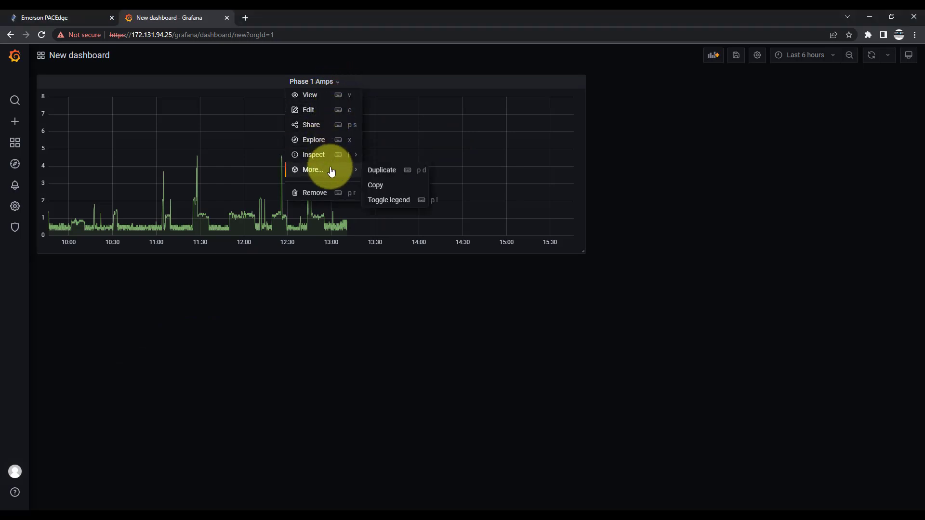
click(381, 171)
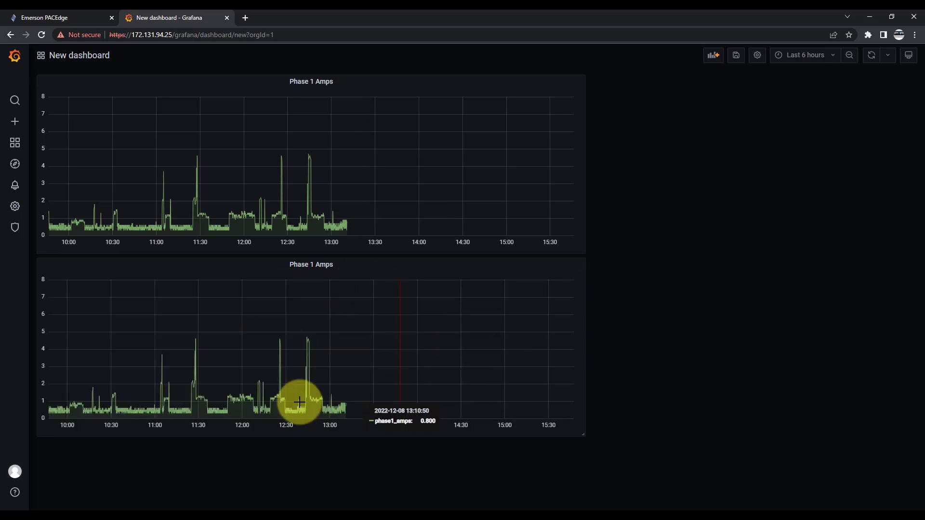
Step: Retitle the duplicated panel "Phase 2 Amps" and apply it with its SQL query selecting phase2_amps instead of phase1_amps
click(339, 268)
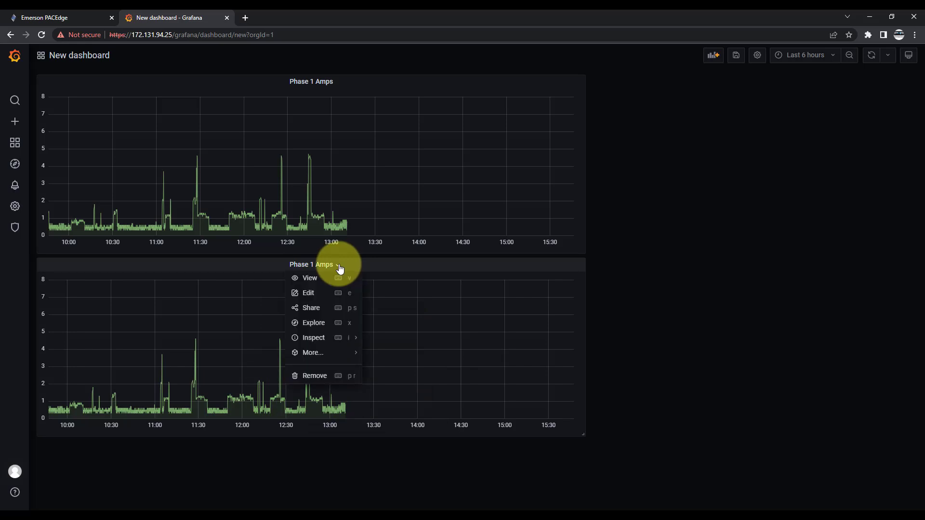
click(317, 294)
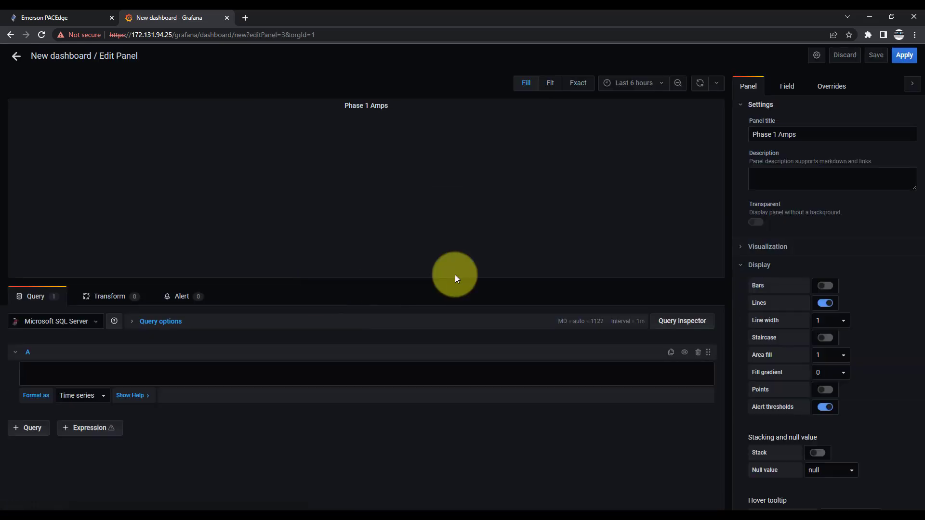
click(774, 134)
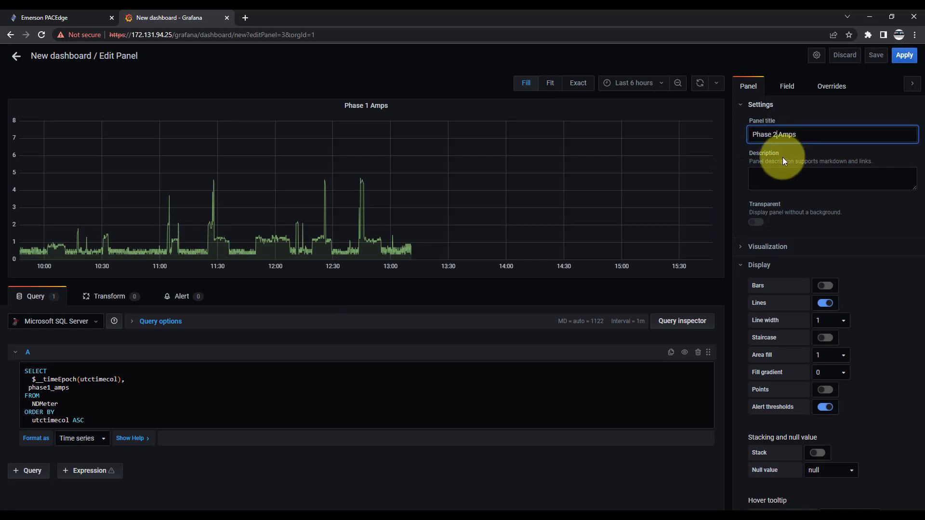
click(52, 389)
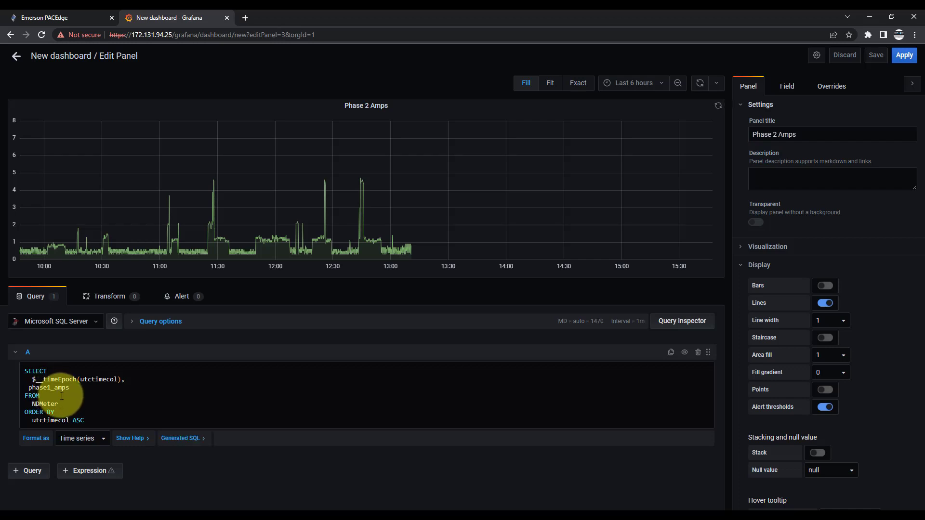
key(BackSpace)
text(2)
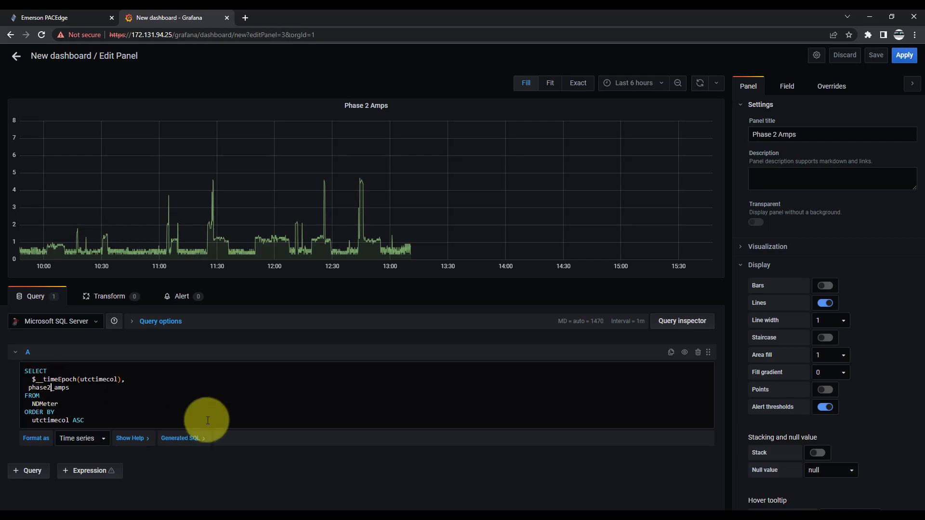
click(905, 56)
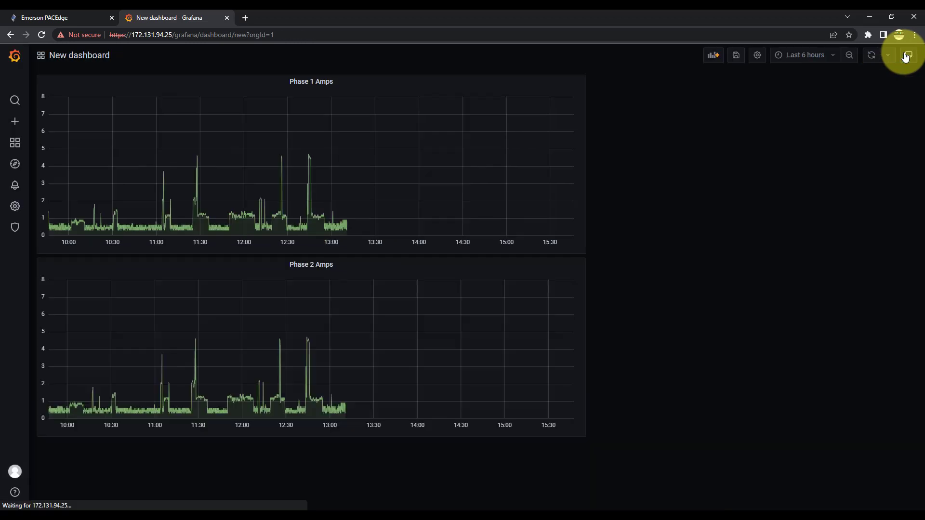
Step: Save the dashboard under the name "demo" in the General folder
click(736, 56)
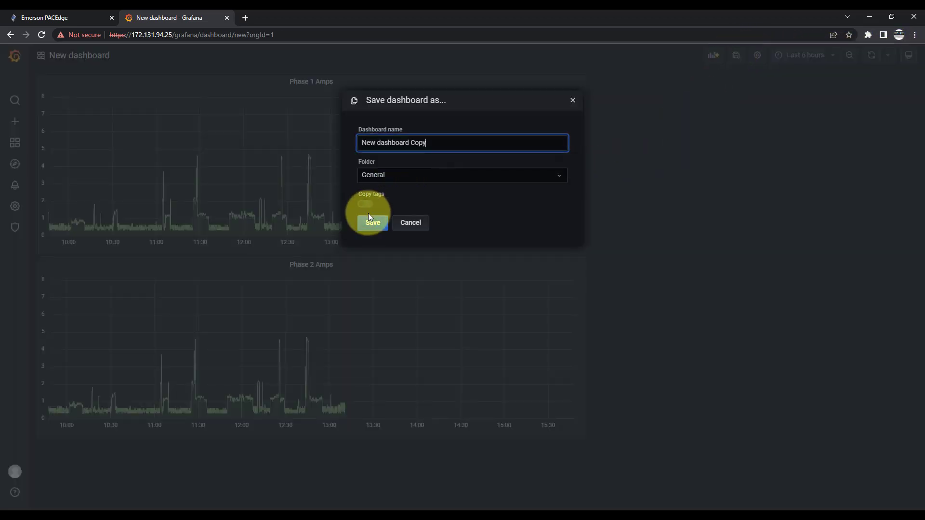
key(BackSpace)
key(BackSpace)
key(BackSpace)
key(BackSpace)
key(BackSpace)
key(BackSpace)
key(BackSpace)
key(BackSpace)
key(BackSpace)
key(BackSpace)
key(BackSpace)
key(BackSpace)
key(BackSpace)
key(BackSpace)
key(BackSpace)
key(BackSpace)
key(BackSpace)
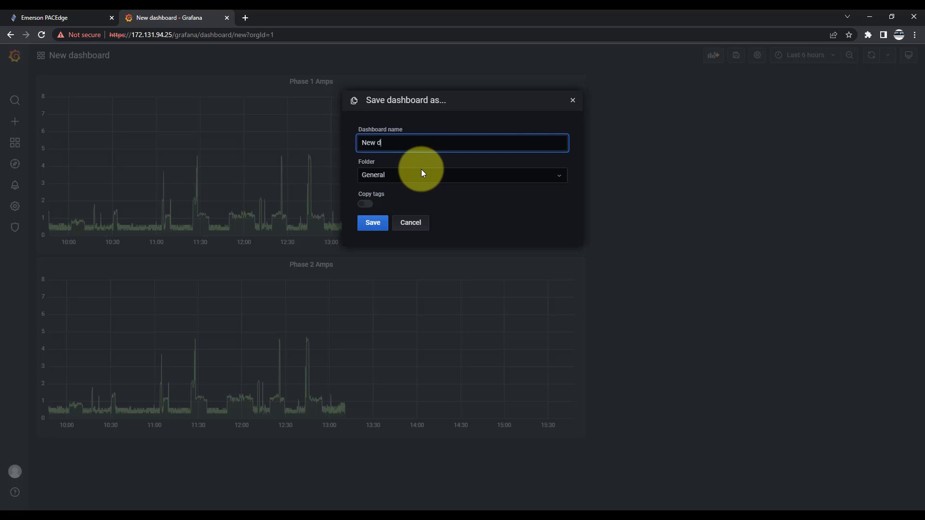
text(demo)
click(383, 222)
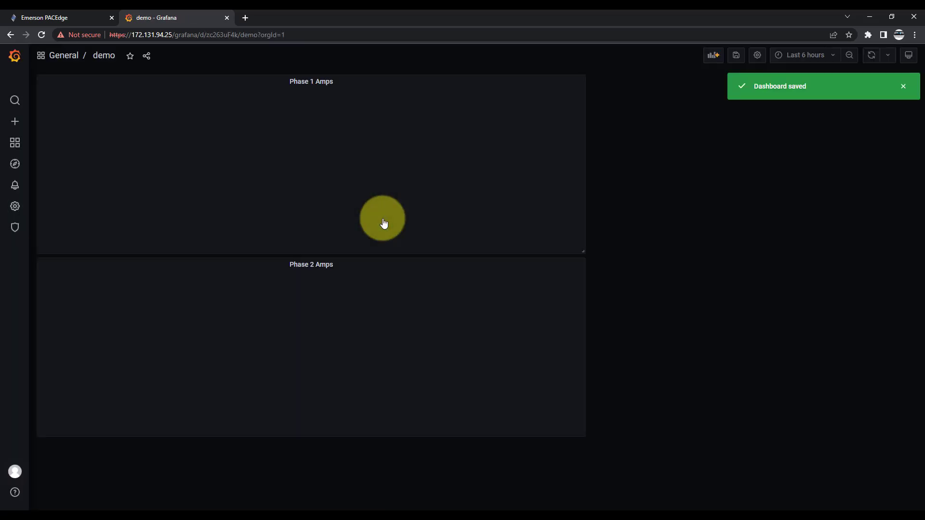